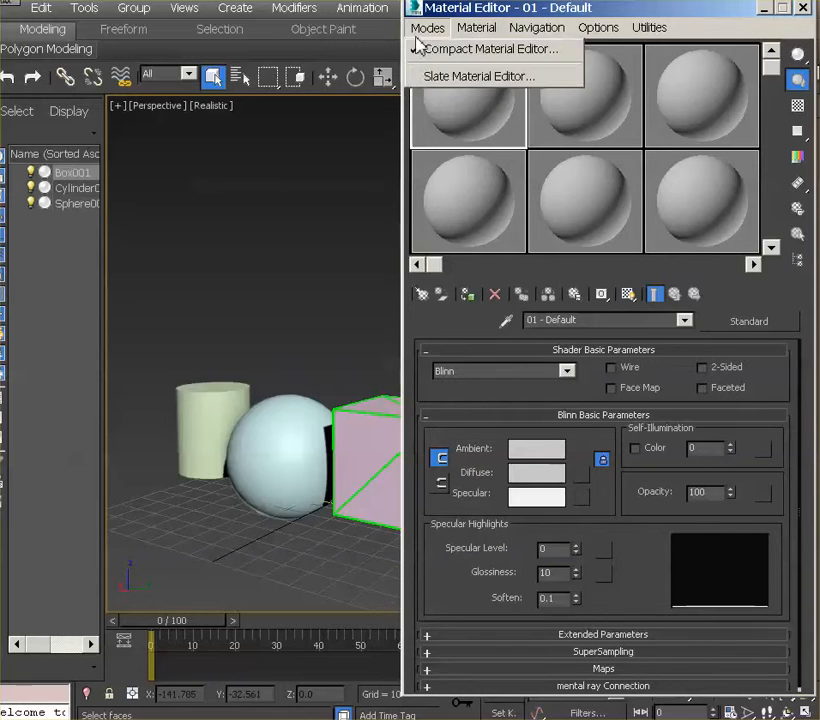
Switch the material editor to Slate mode and return it to Compact mode
left_click(427, 75)
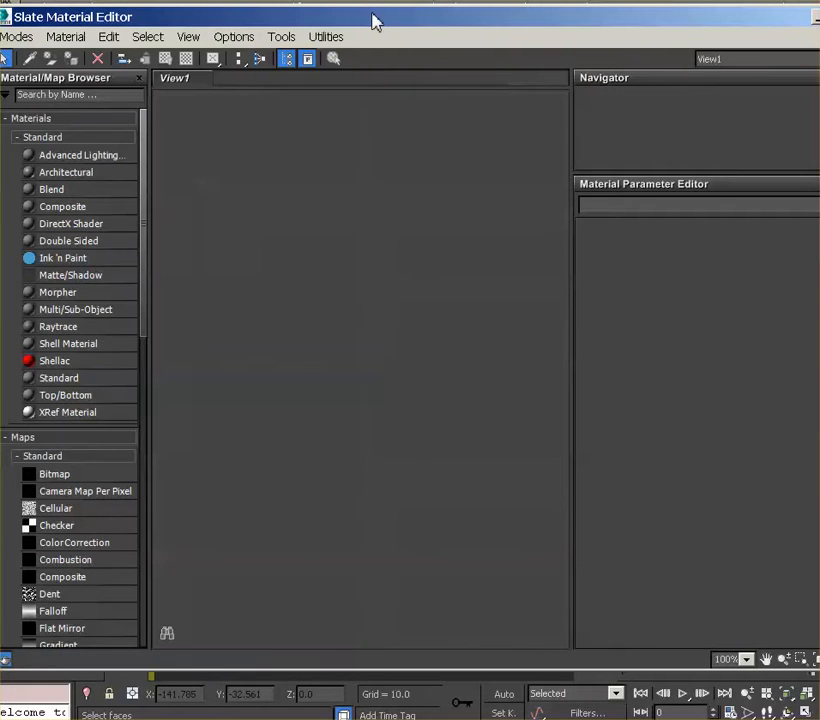
left_click(12, 38)
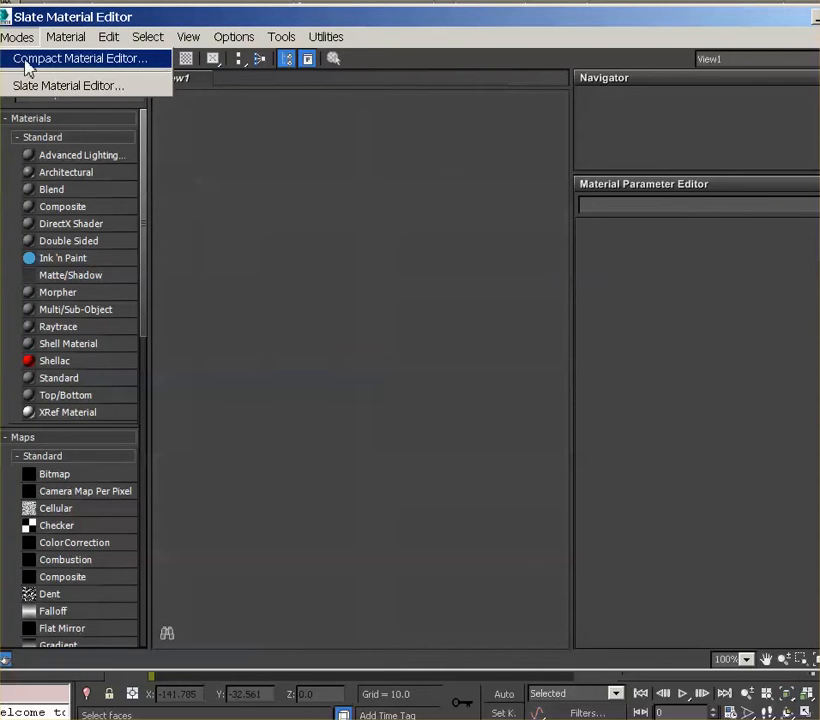
left_click(20, 58)
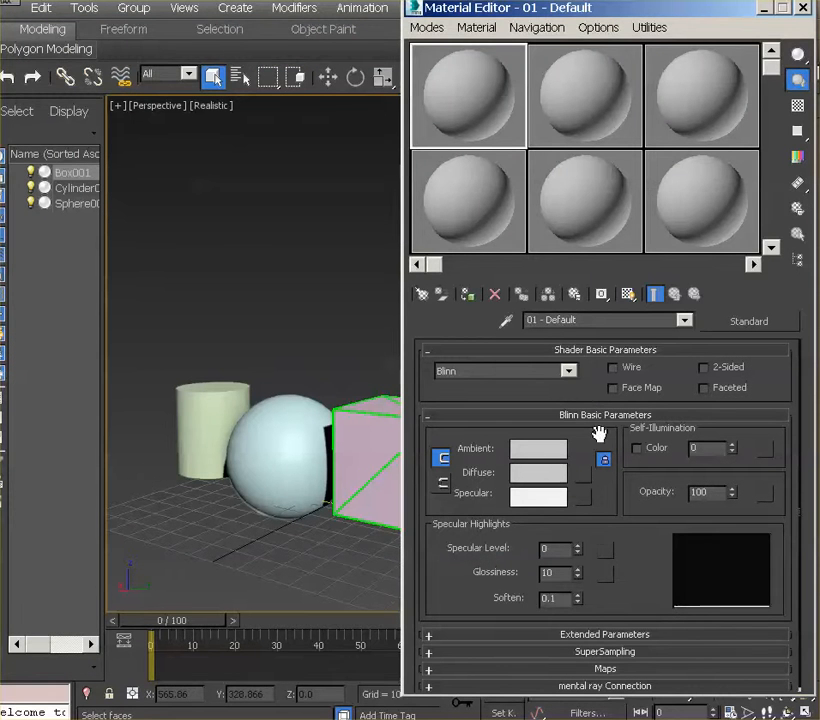
left_click_drag(622, 15, 665, 20)
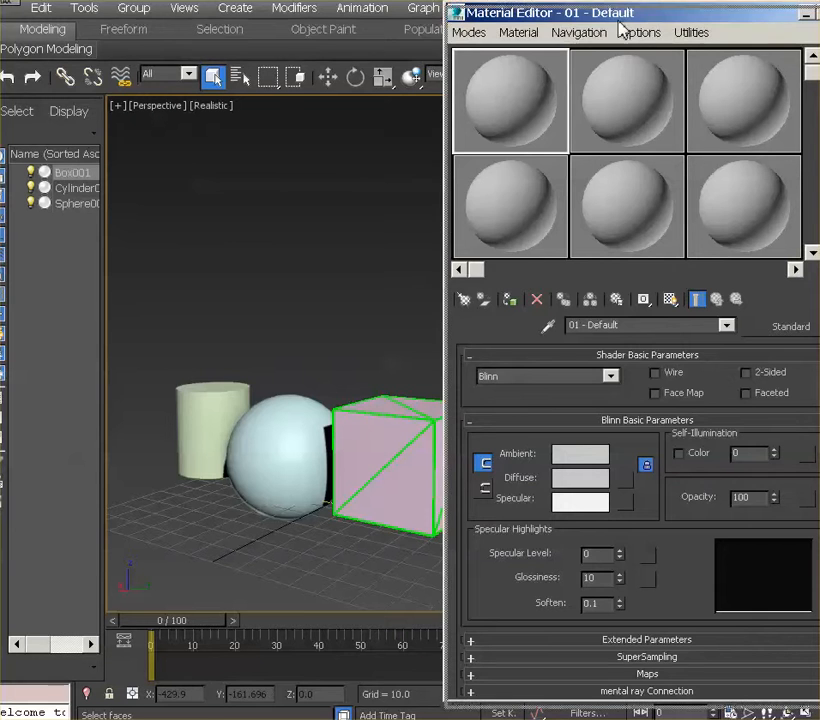
left_click_drag(560, 12, 572, 488)
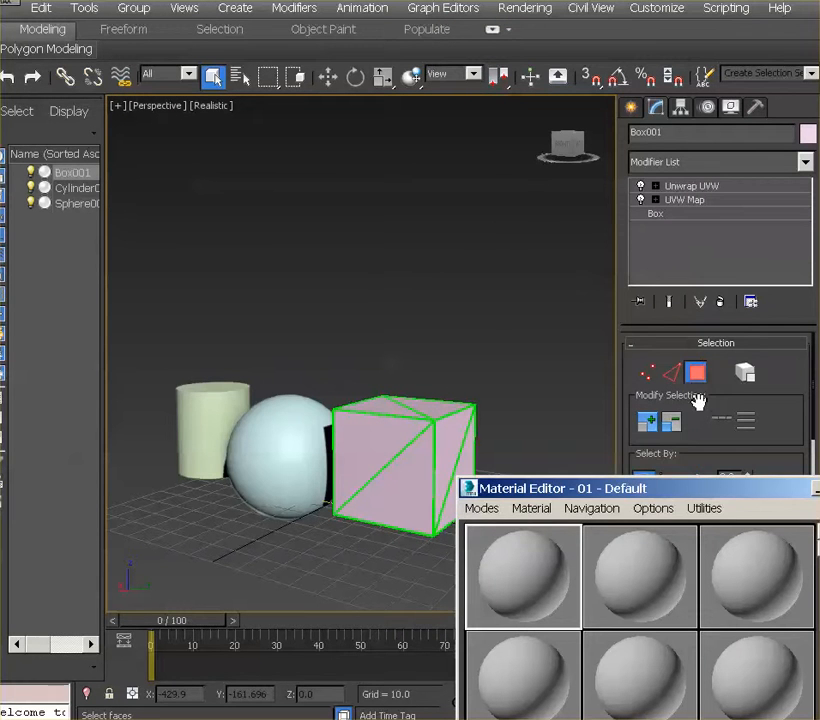
left_click(348, 432)
left_click(300, 440)
right_click(288, 420)
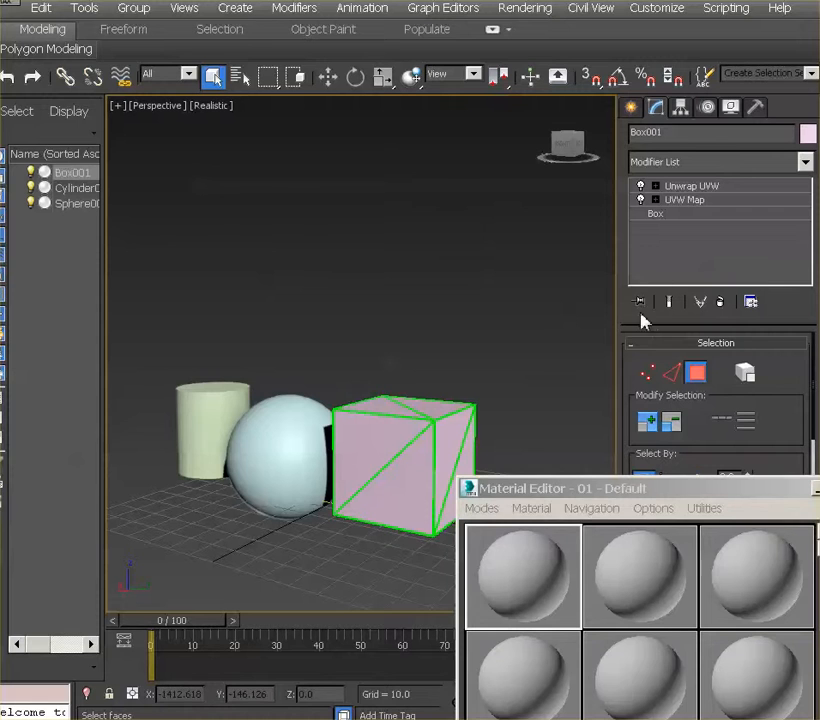
left_click_drag(737, 497, 382, 500)
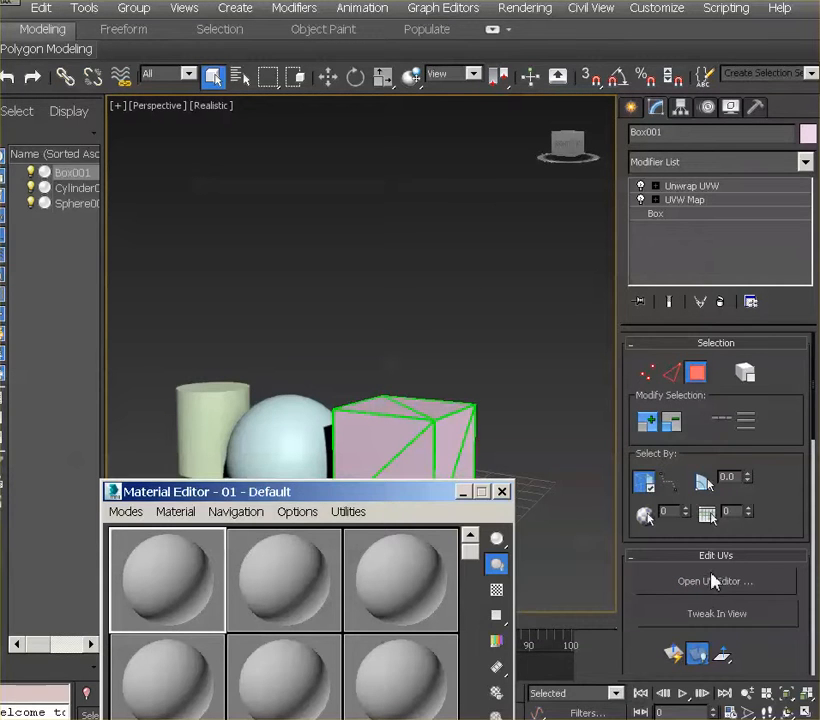
left_click(417, 421)
right_click(437, 408)
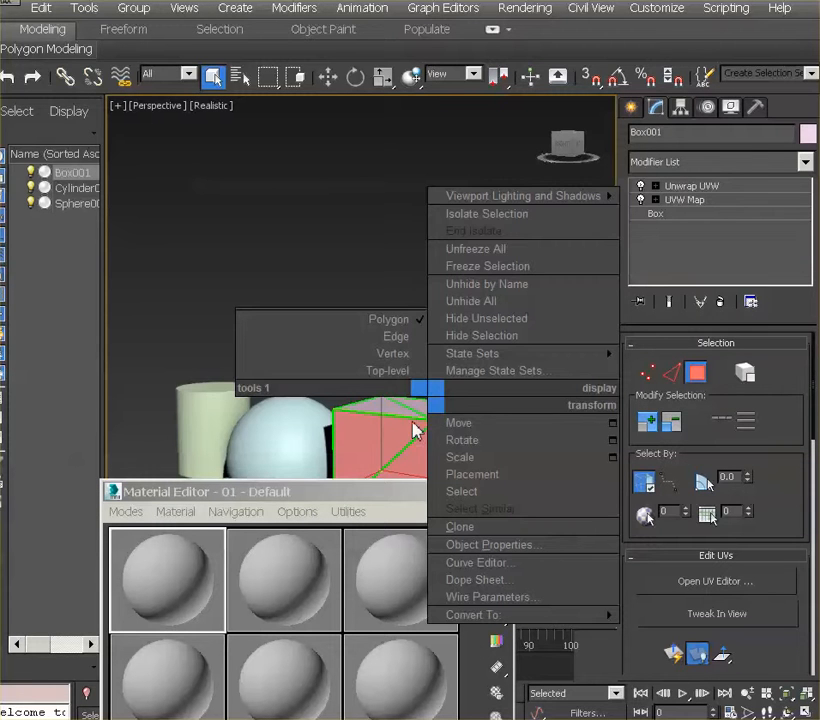
left_click(406, 430)
left_click(307, 444)
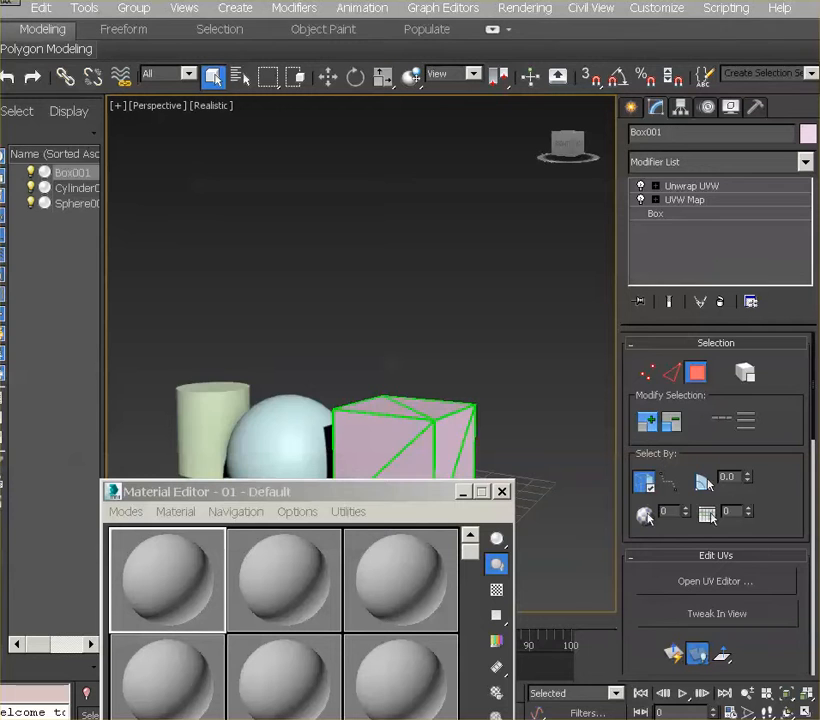
Leave the box's polygon sub-object mode and check that the cylinder, box and sphere can be selected individually
left_click(213, 430)
left_click_drag(363, 497, 477, 524)
left_click(381, 406)
left_click(239, 407)
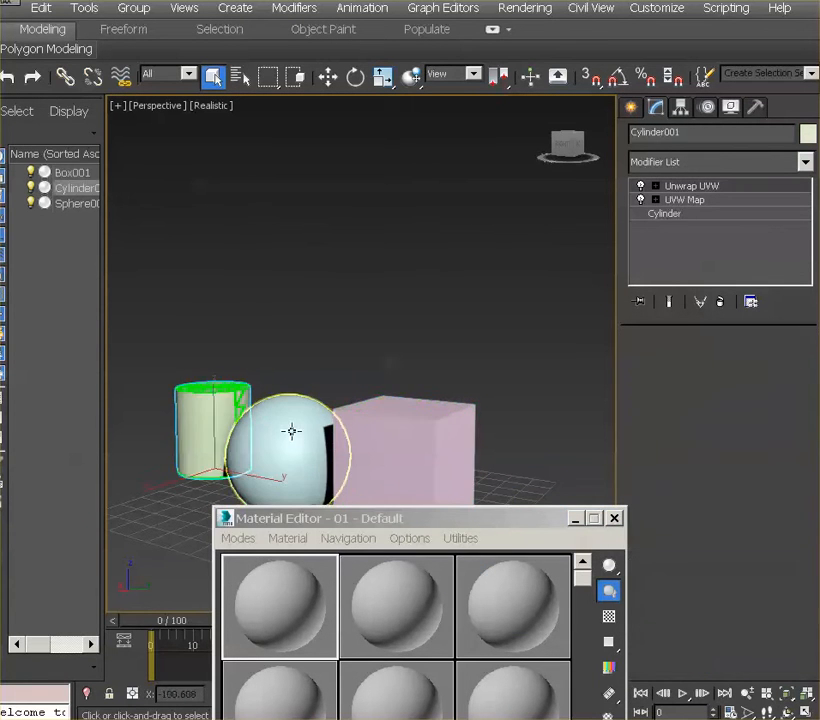
left_click(384, 423)
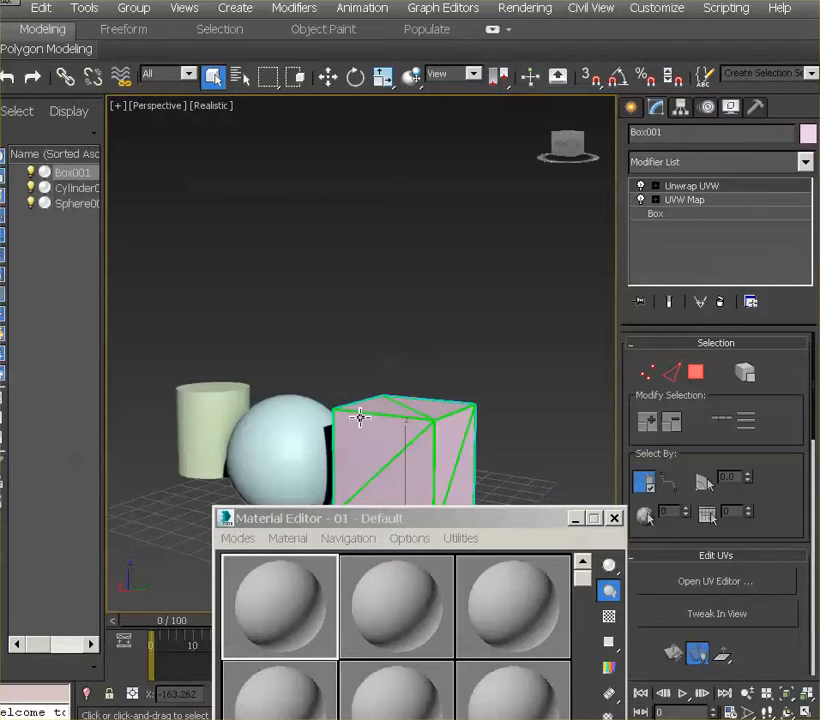
left_click(326, 432)
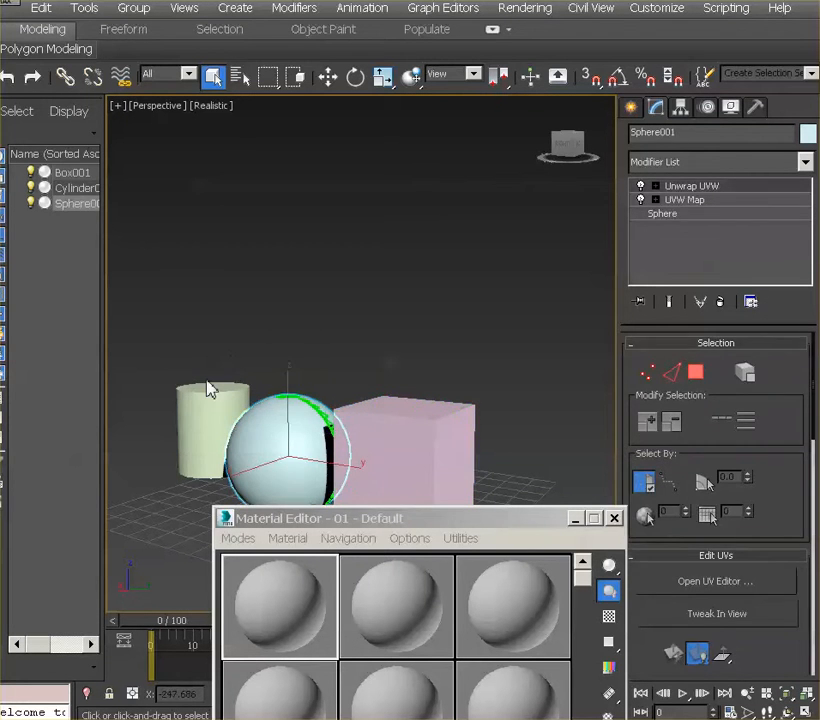
Select the cylinder, sphere and box together and assign the first material, 01 - Default, to them
left_click(218, 400)
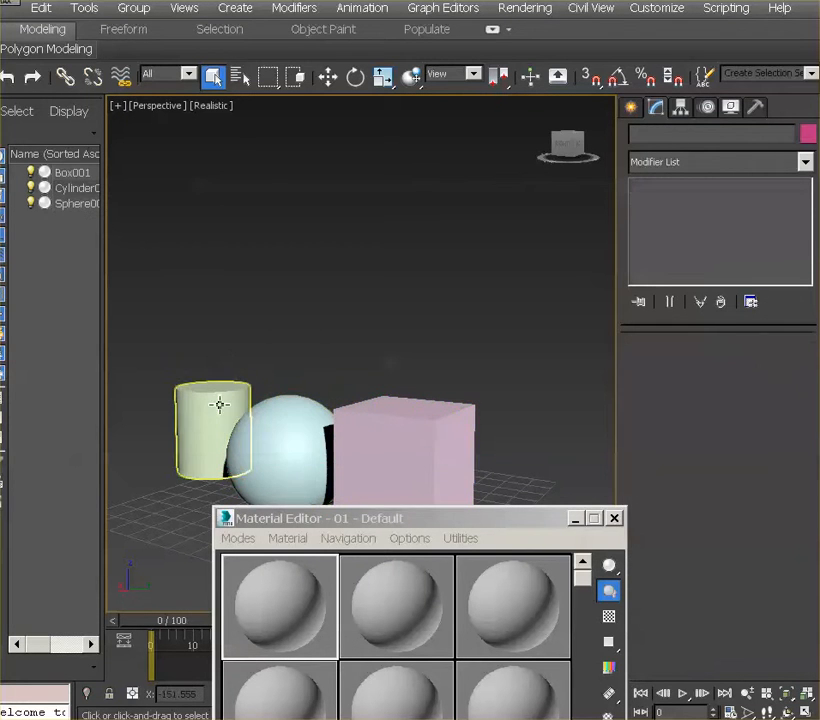
left_click(302, 443, "ctrl")
left_click(434, 448, "ctrl")
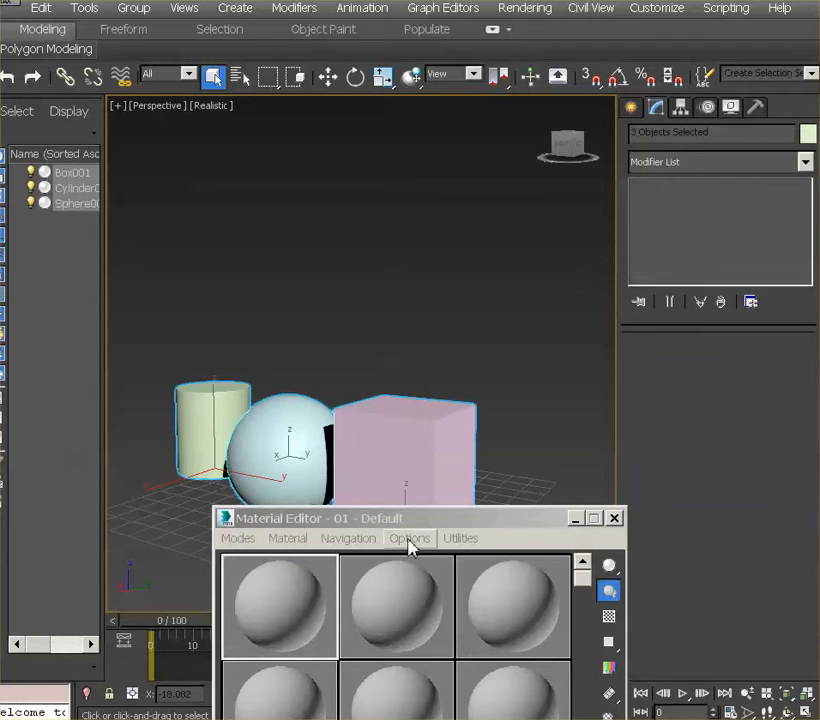
left_click_drag(408, 527, 608, 97)
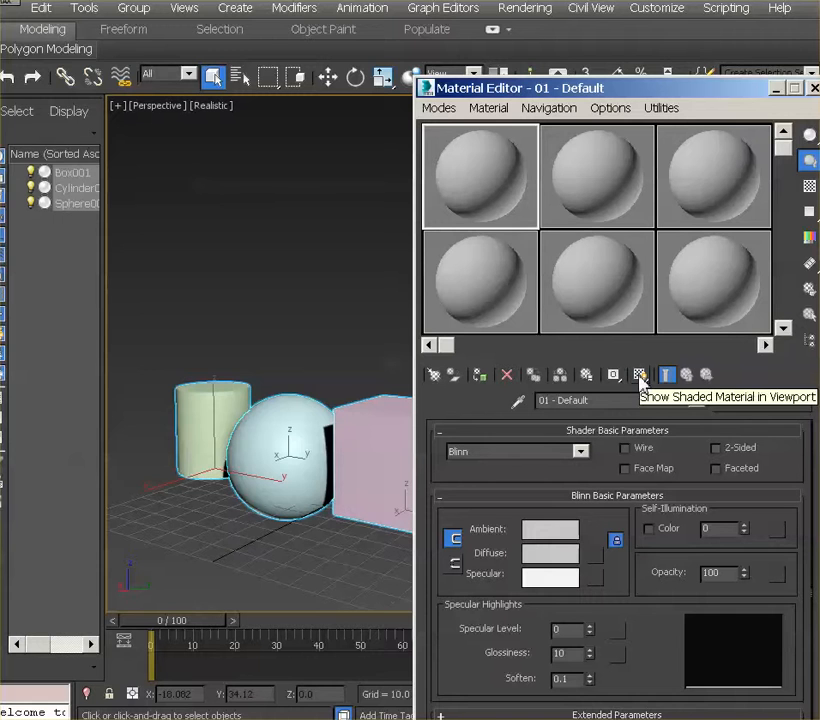
left_click(479, 375)
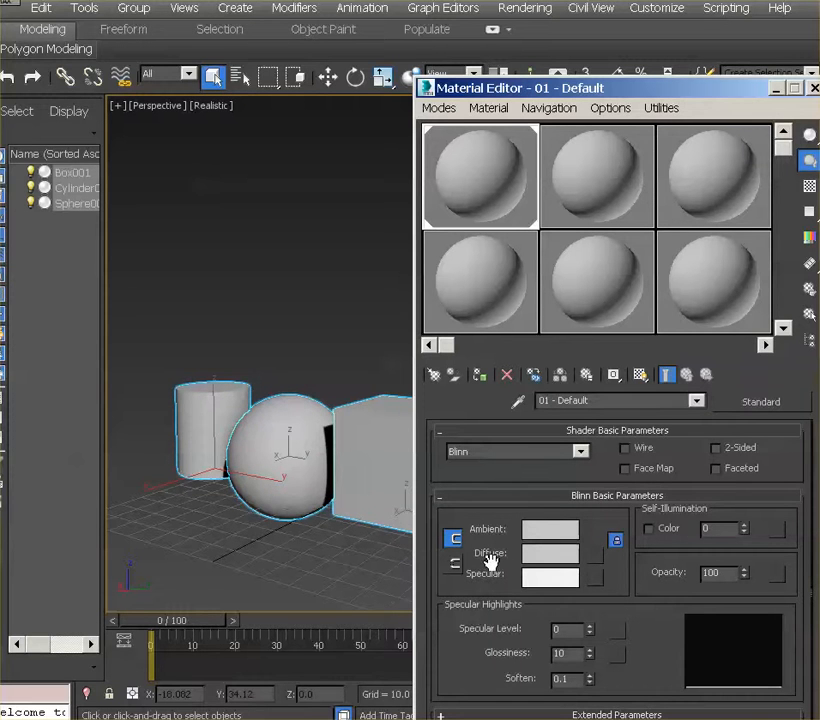
Apply a Checker map to the first material's diffuse colour and show it shaded in the viewport
left_click(595, 556)
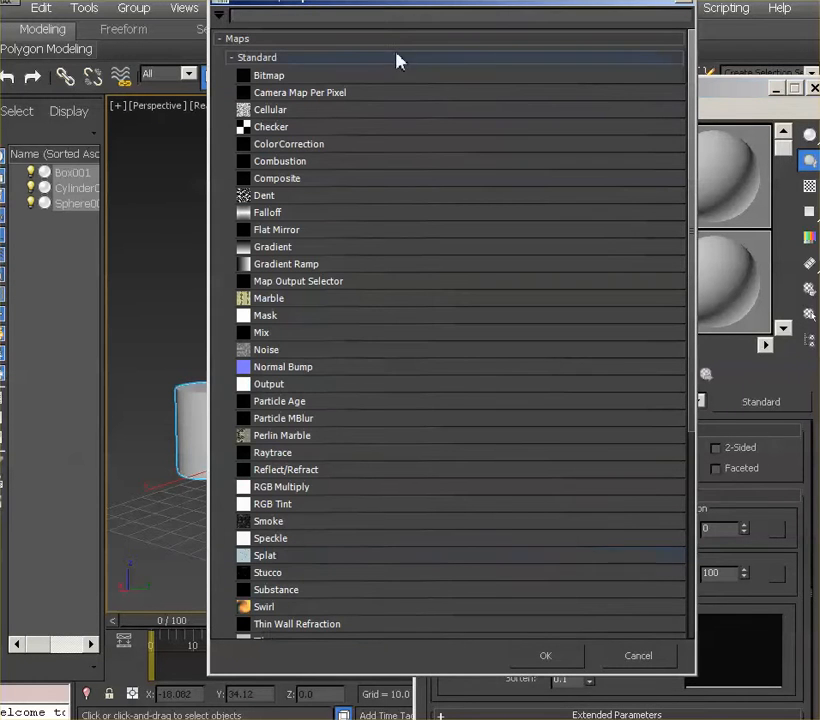
left_click(285, 135)
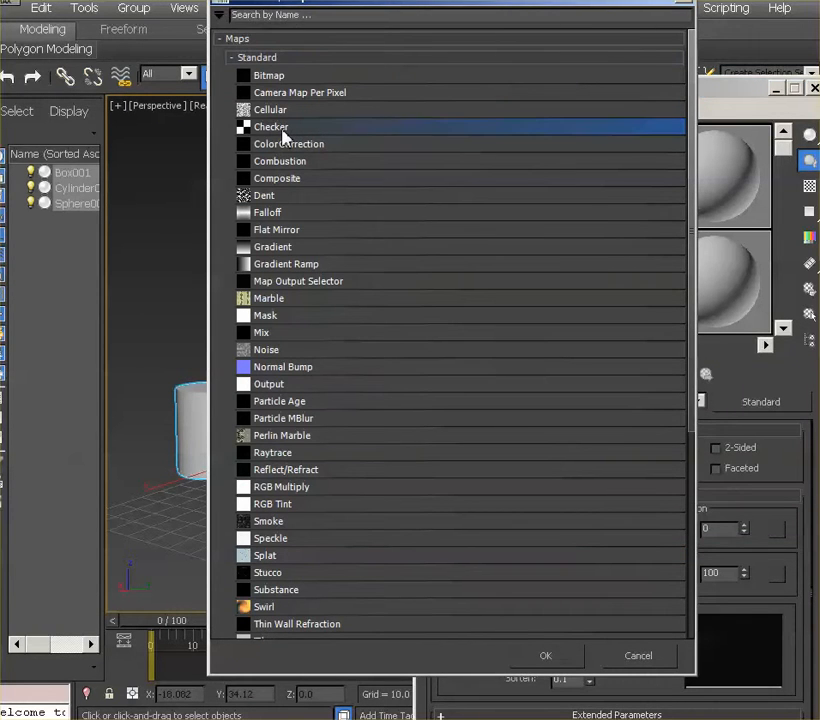
left_click(560, 658)
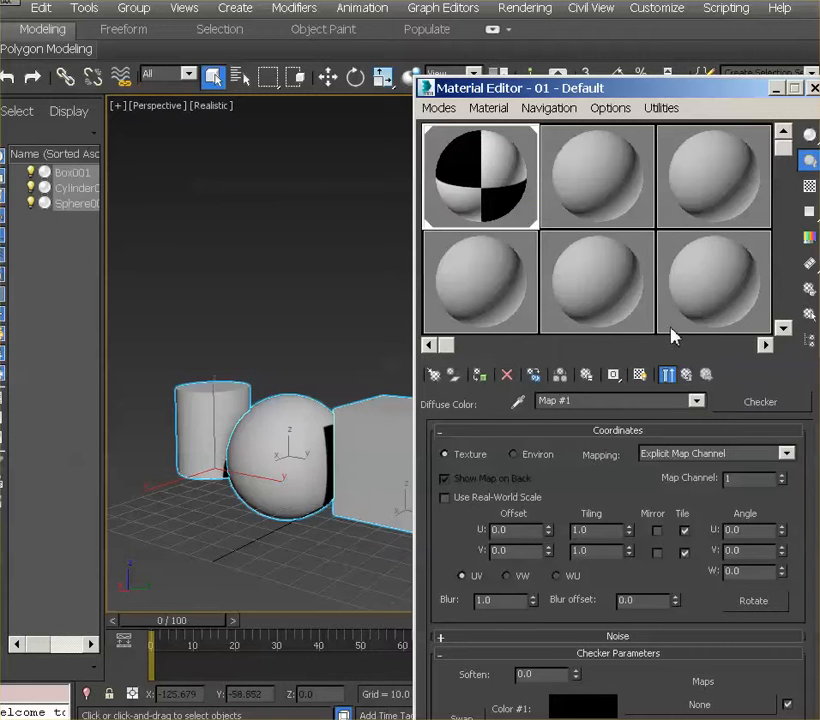
left_click(640, 376)
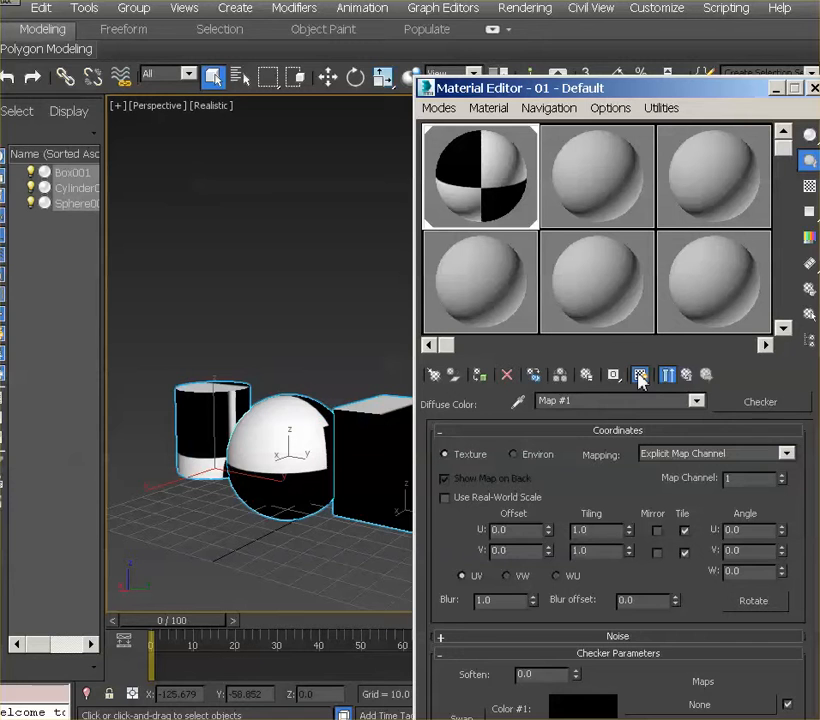
left_click_drag(644, 86, 664, 17)
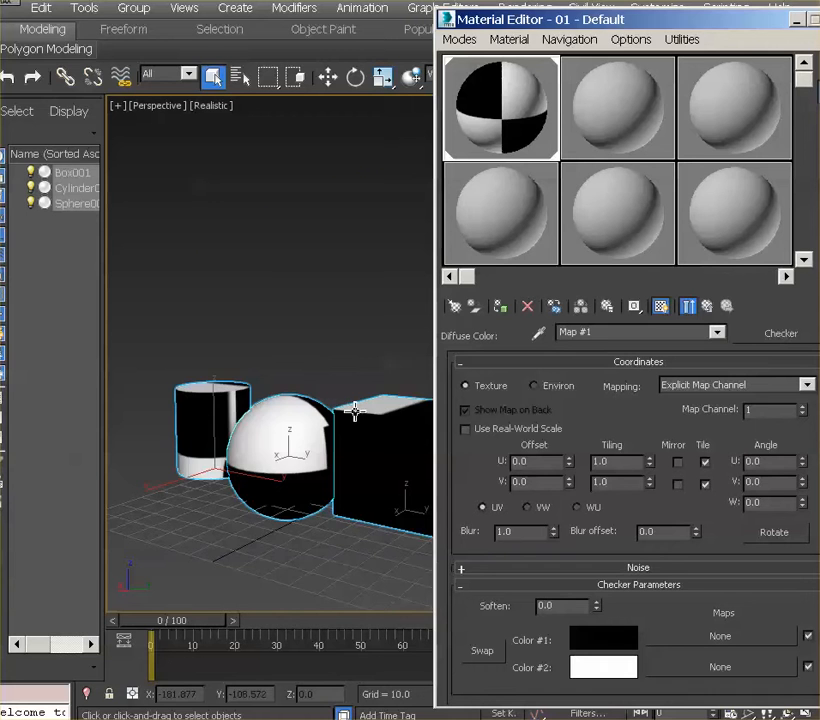
Set the checker map's tiling to 10 in both U and V
middle_click_drag(365, 420, 324, 437, "alt")
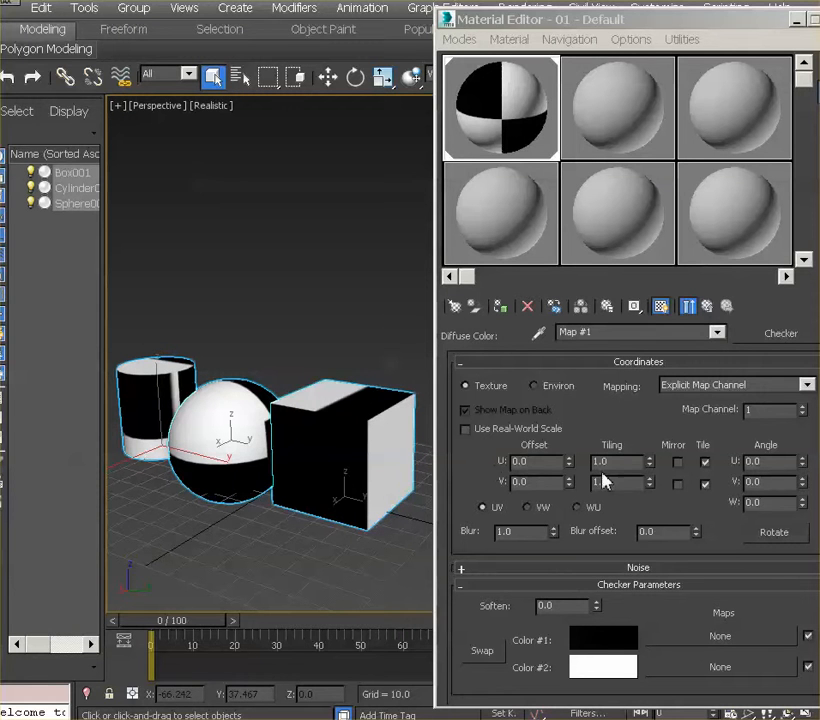
double_click(618, 461)
type("10")
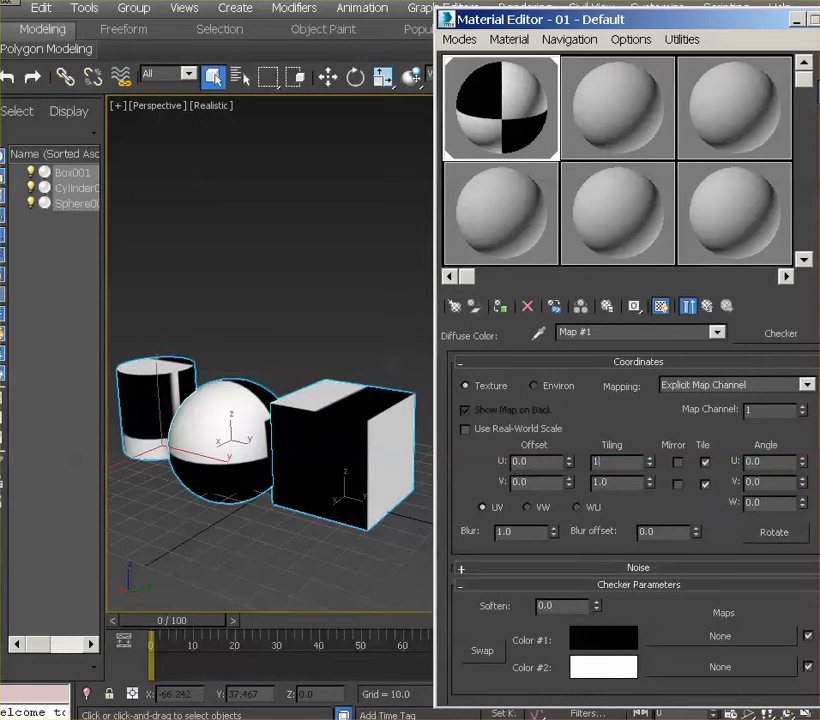
key("Tab")
type("10")
key("Return")
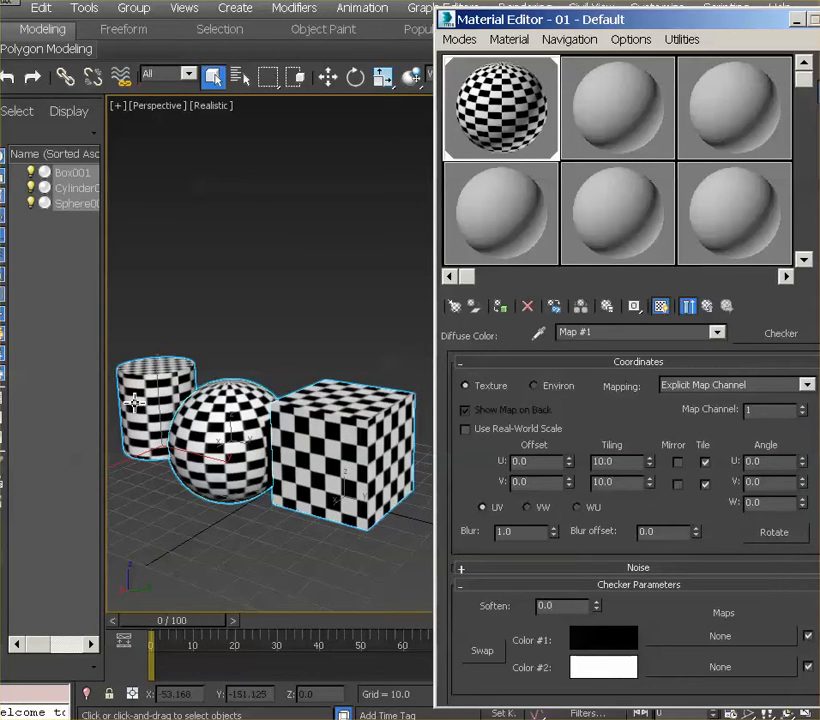
Select the sphere and set the first material's checker tiling to 15 in U and 10 in V
left_click(238, 432)
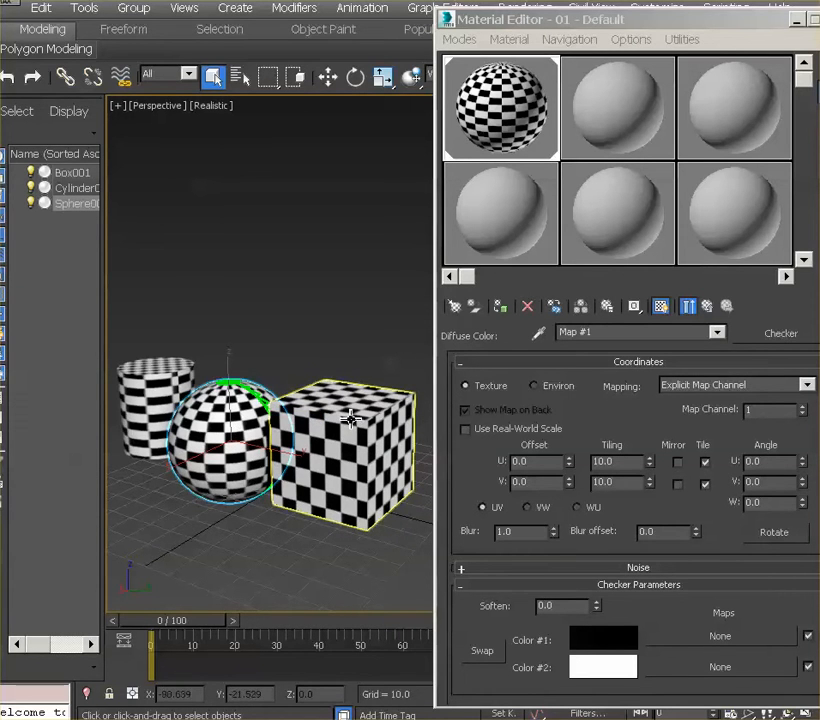
double_click(623, 462)
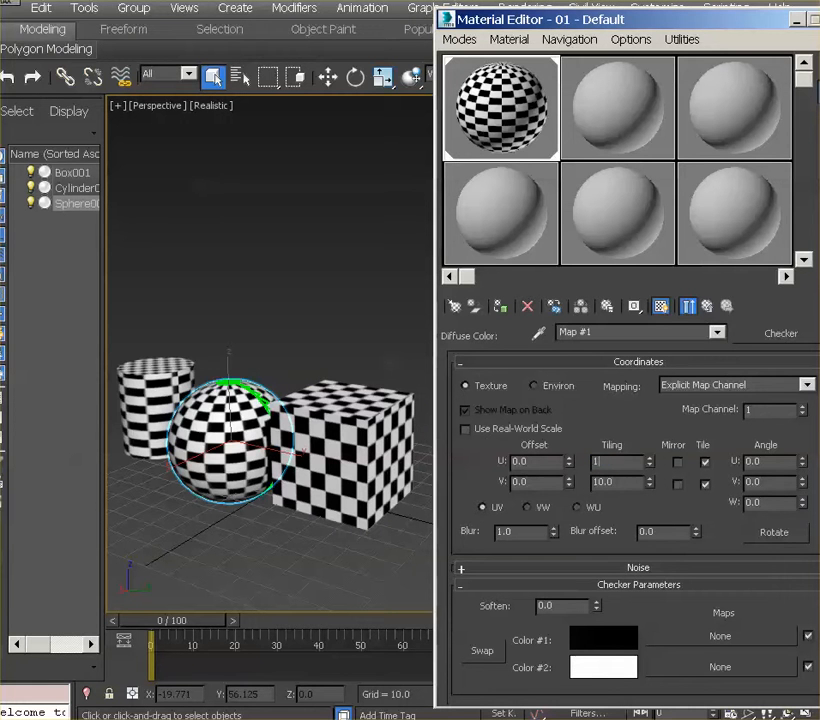
type("15")
key("Tab")
type("15")
key("Return")
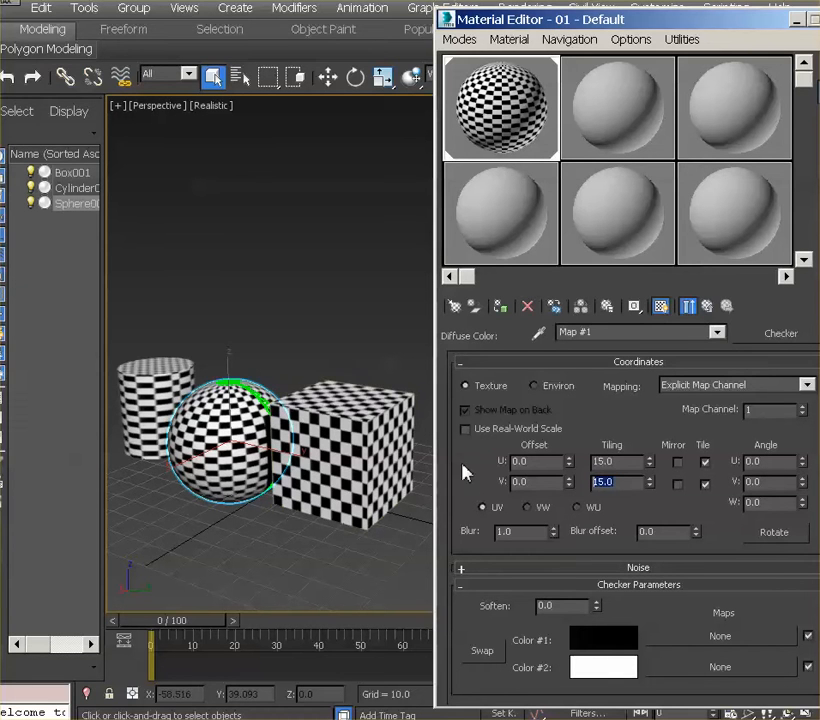
key("Return")
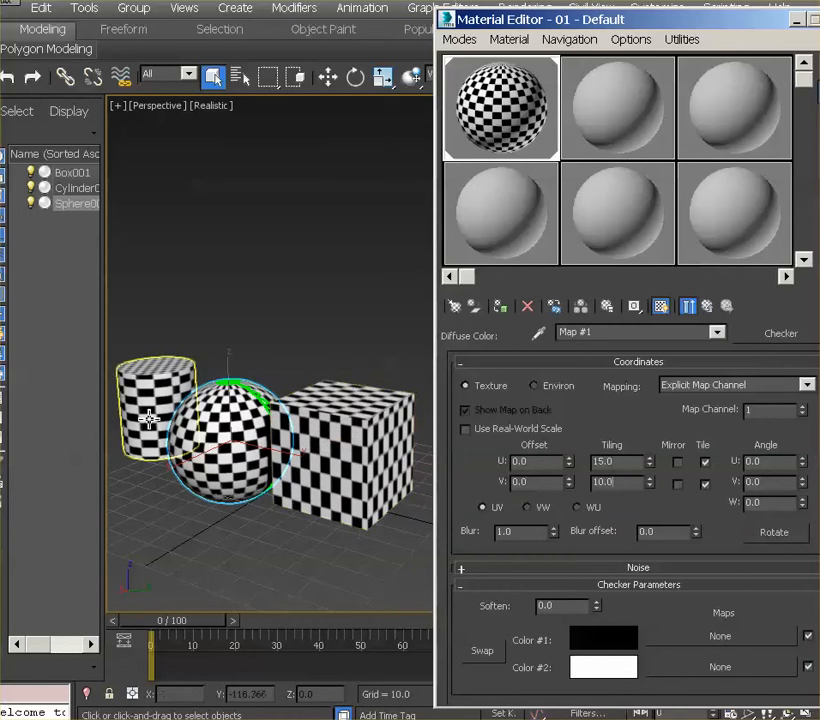
Assign the second material, 02 - Default, to the box and the cylinder
left_click(637, 127)
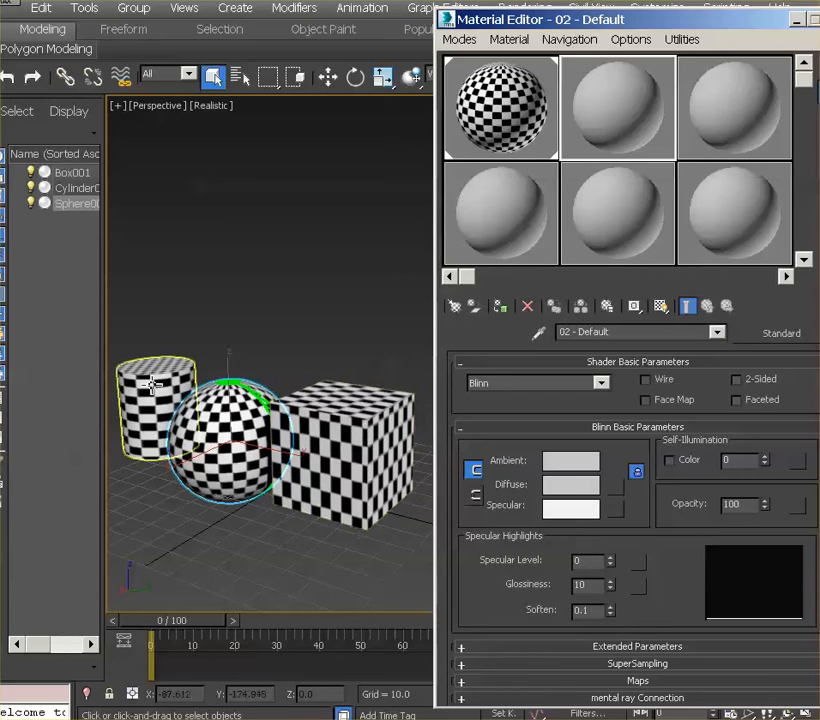
left_click(358, 425)
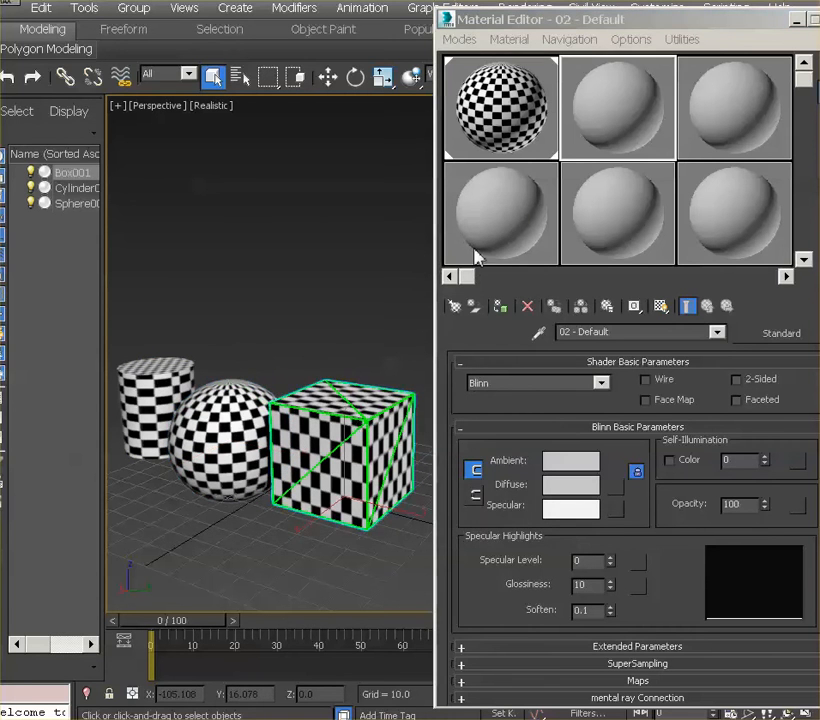
left_click(501, 310)
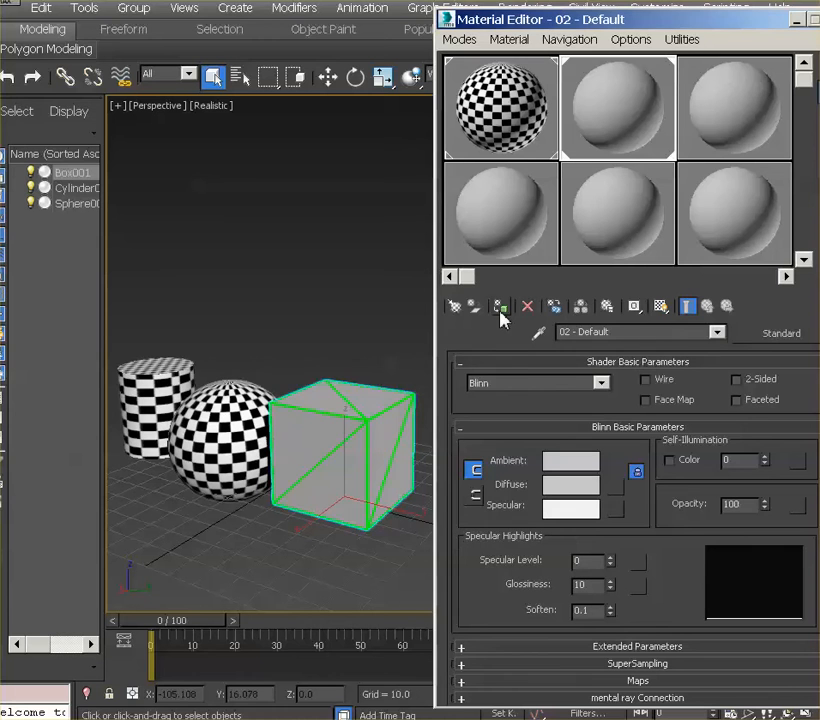
left_click(155, 410)
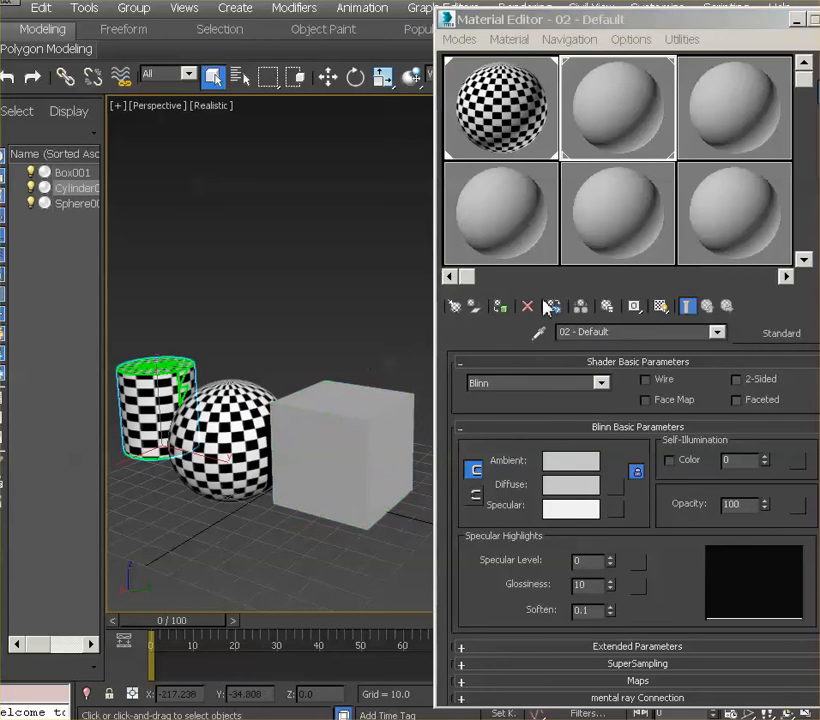
left_click(501, 310)
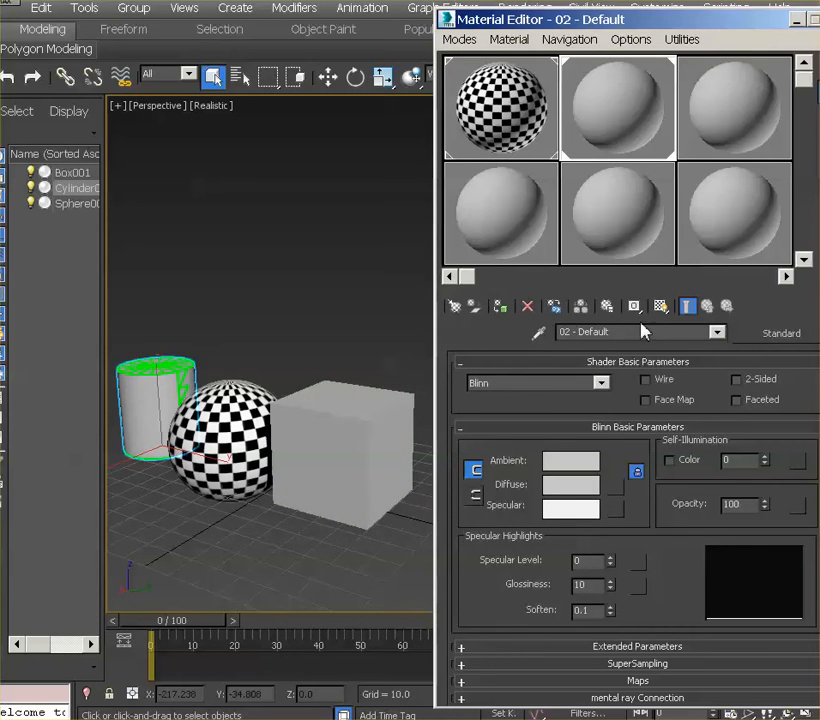
Apply a Checker map to the second material's diffuse colour and show it in the viewport
left_click(620, 488)
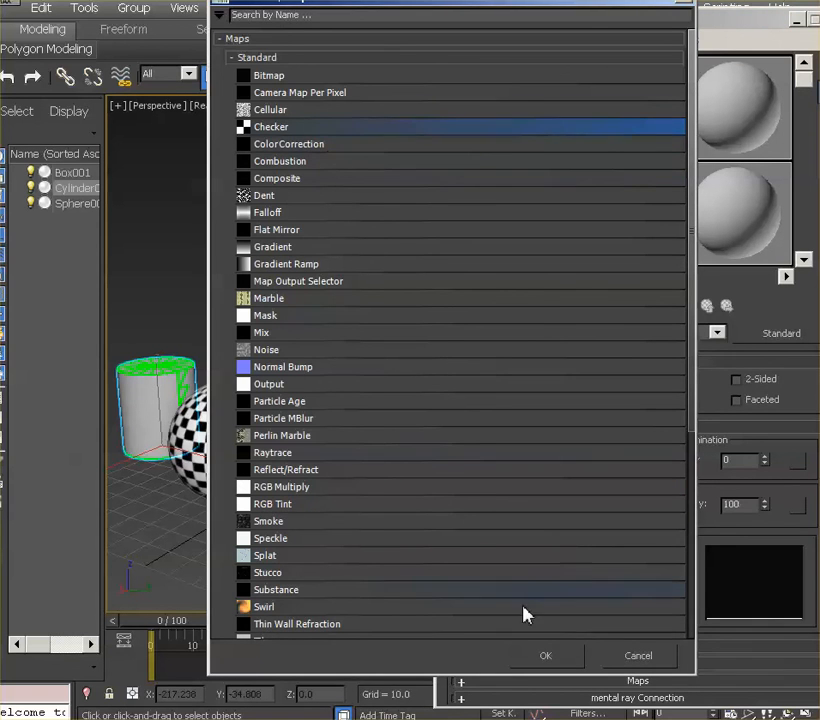
left_click(533, 656)
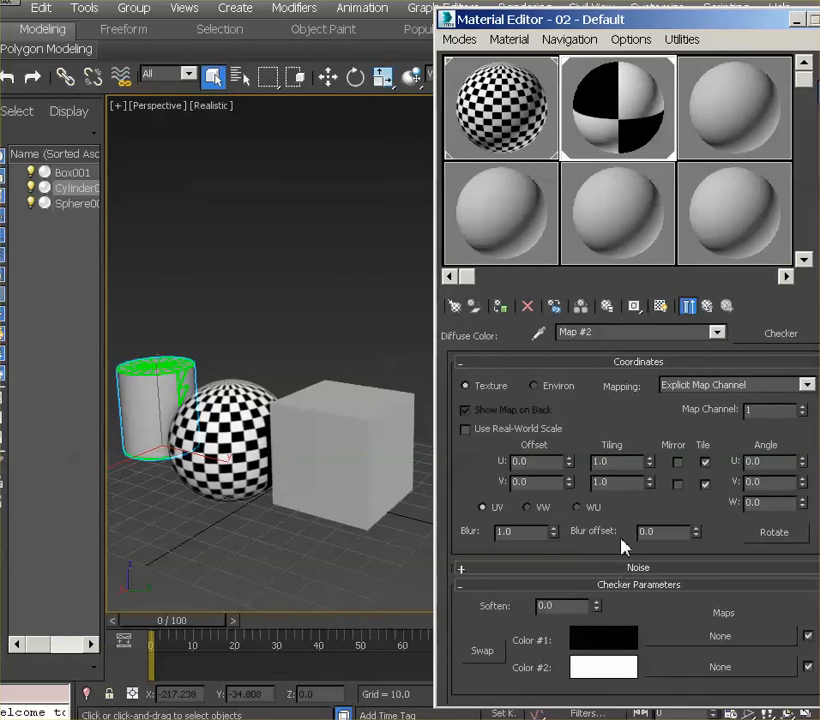
left_click(660, 307)
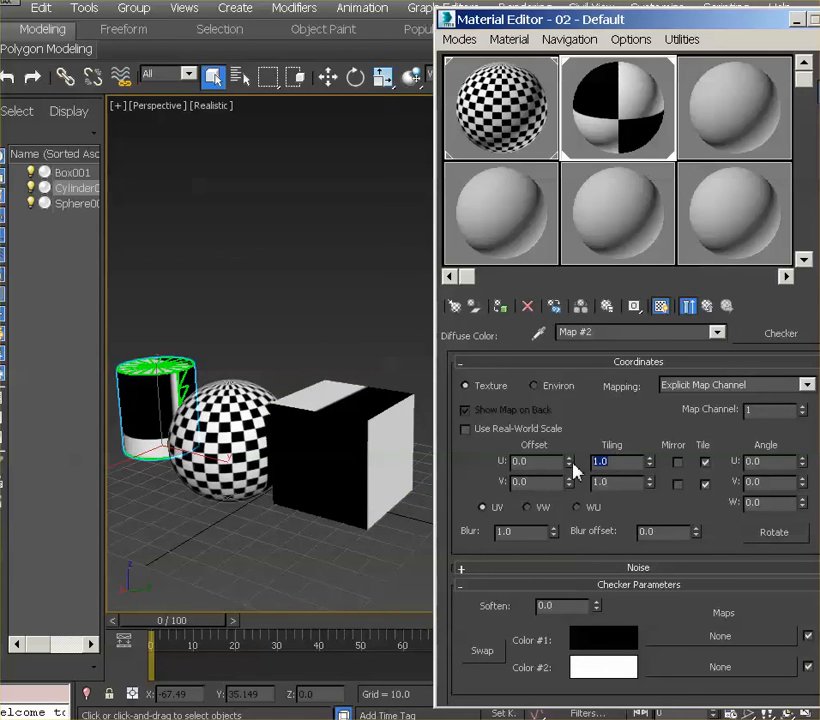
Set the second material's checker tiling to 10 in both U and V
type("10")
key("Tab")
type("10")
key("Return")
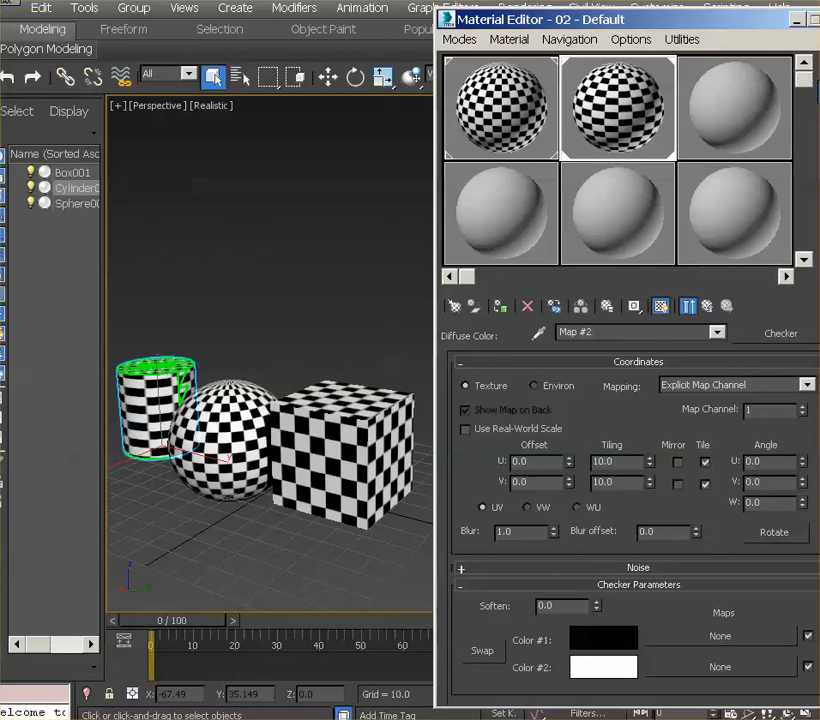